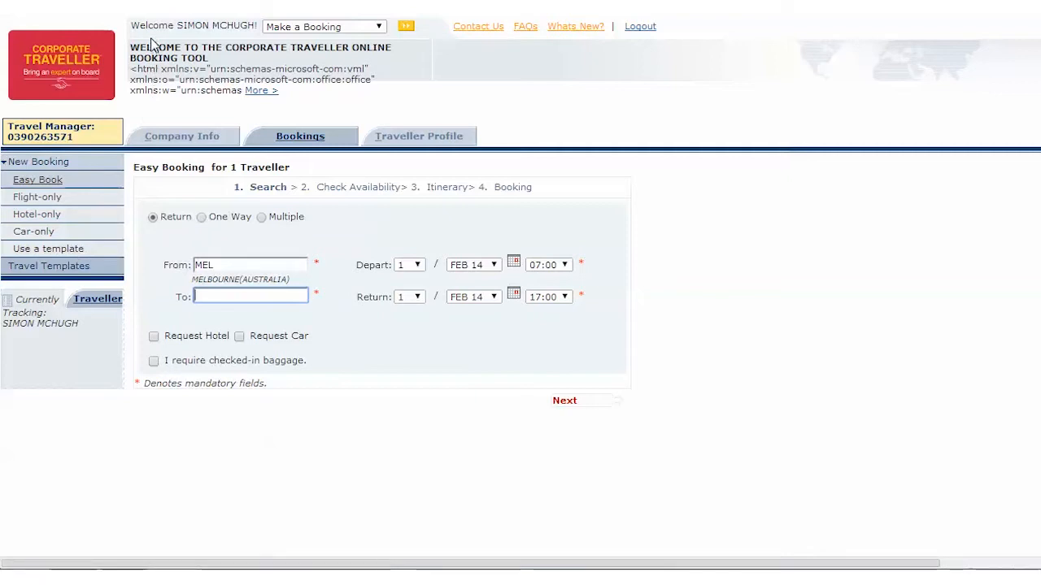
click(381, 28)
click(380, 27)
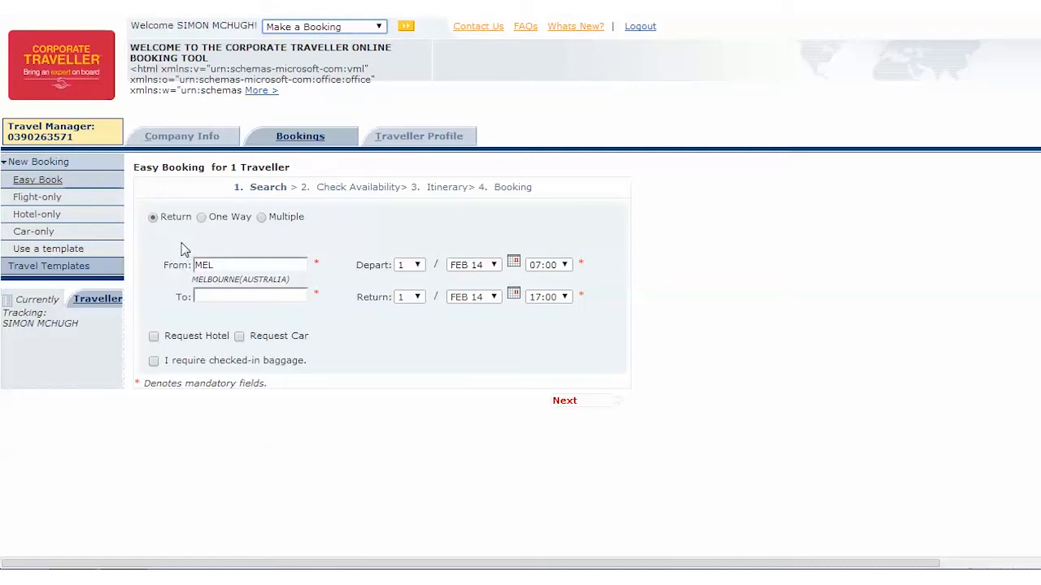
Step: Set the return trip's route from Adelaide (ADL) to Sydney (SYD)
drag(224, 264, 182, 264)
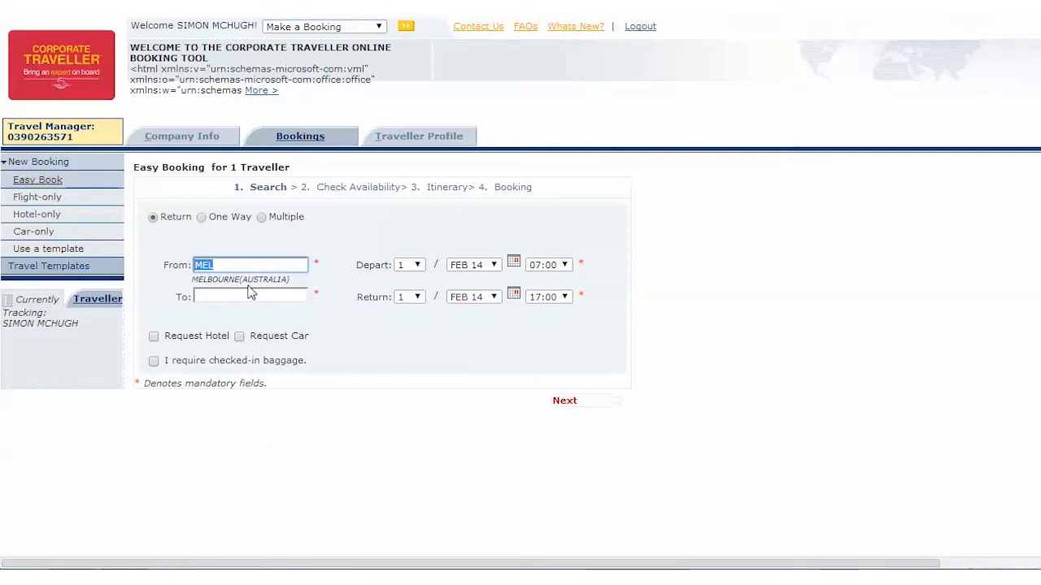
text(ade)
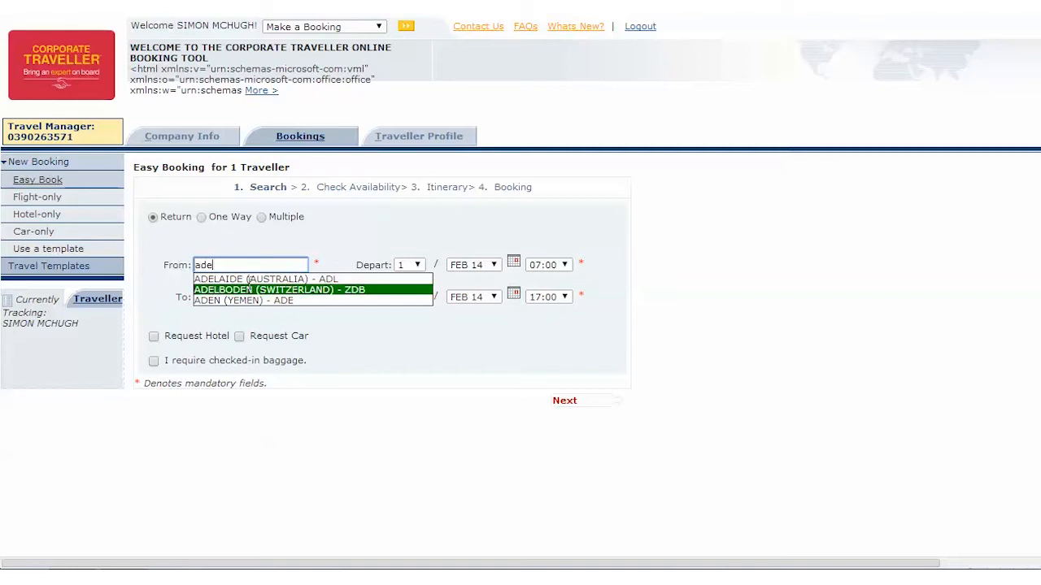
click(248, 279)
click(223, 297)
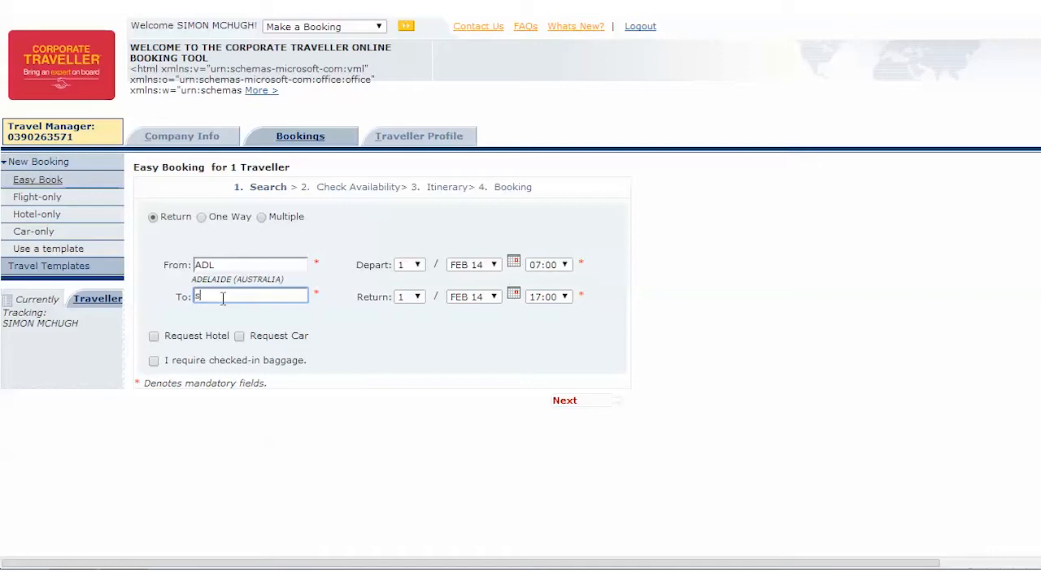
click(226, 309)
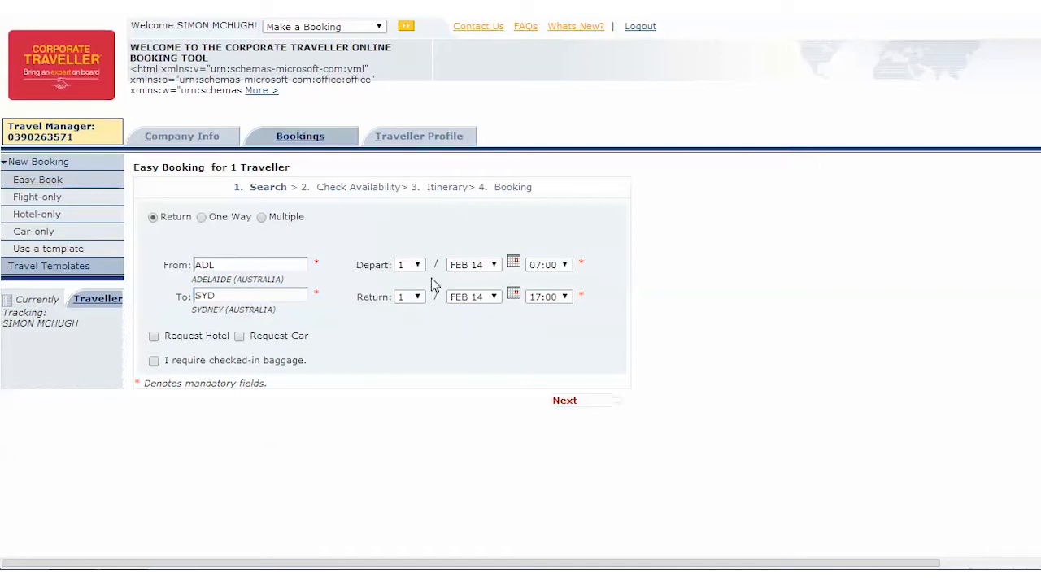
Step: Set the departure date to 3 February 2014 and the return date to 4 February 2014
click(513, 267)
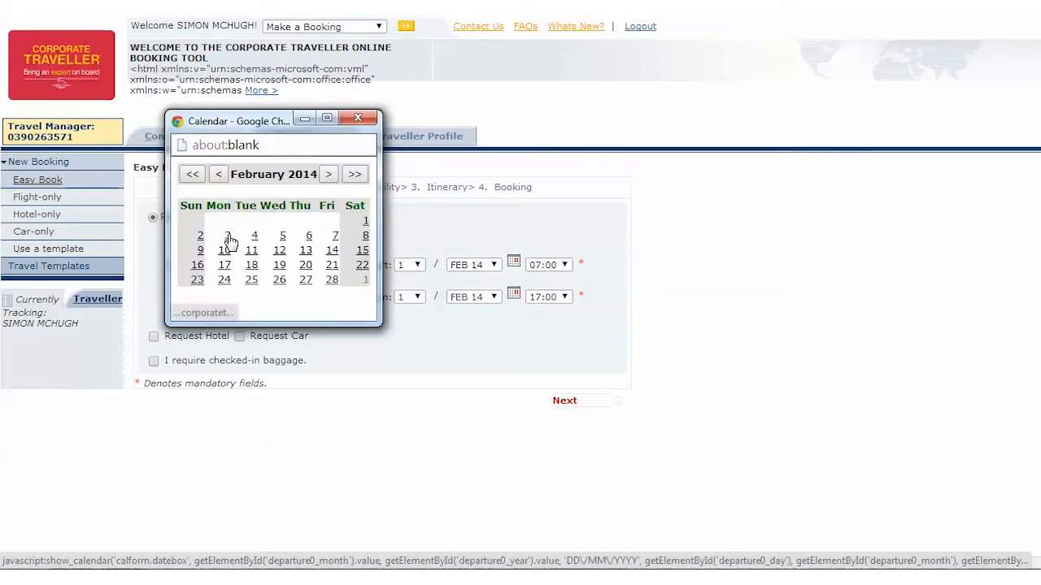
click(228, 237)
click(514, 294)
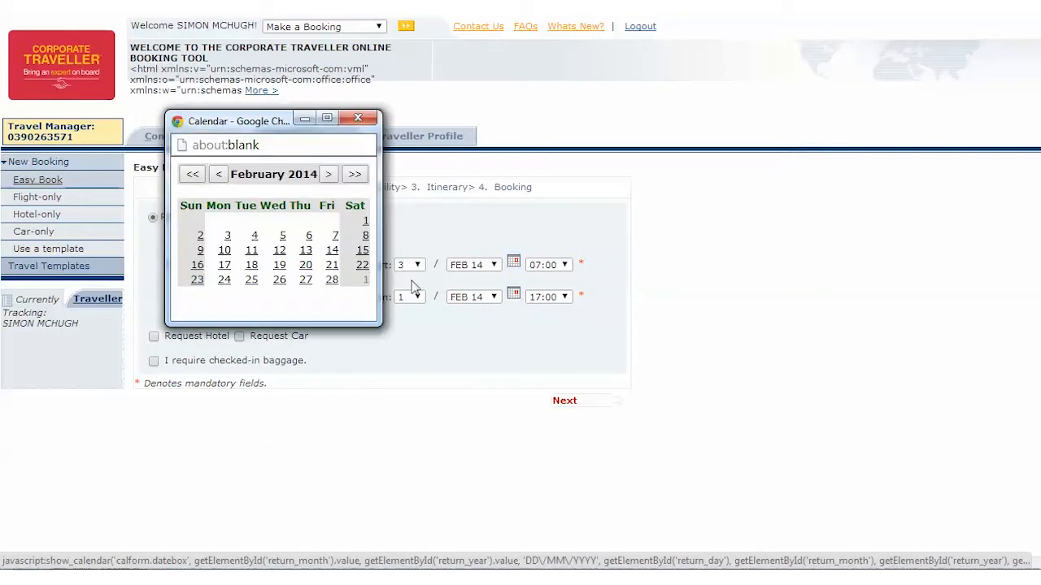
click(254, 236)
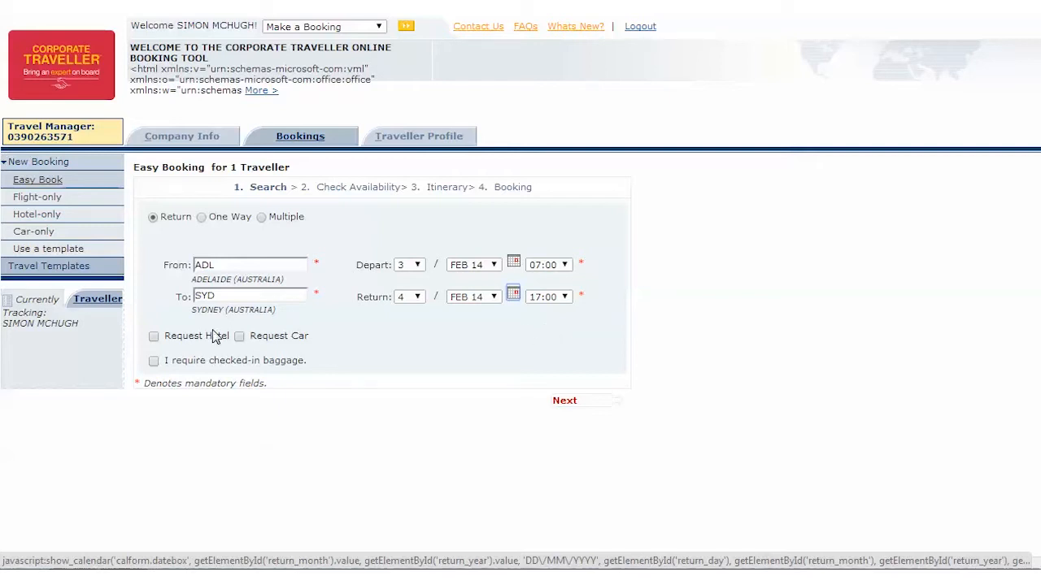
Step: Request a hotel with the trip and search for availability
click(153, 338)
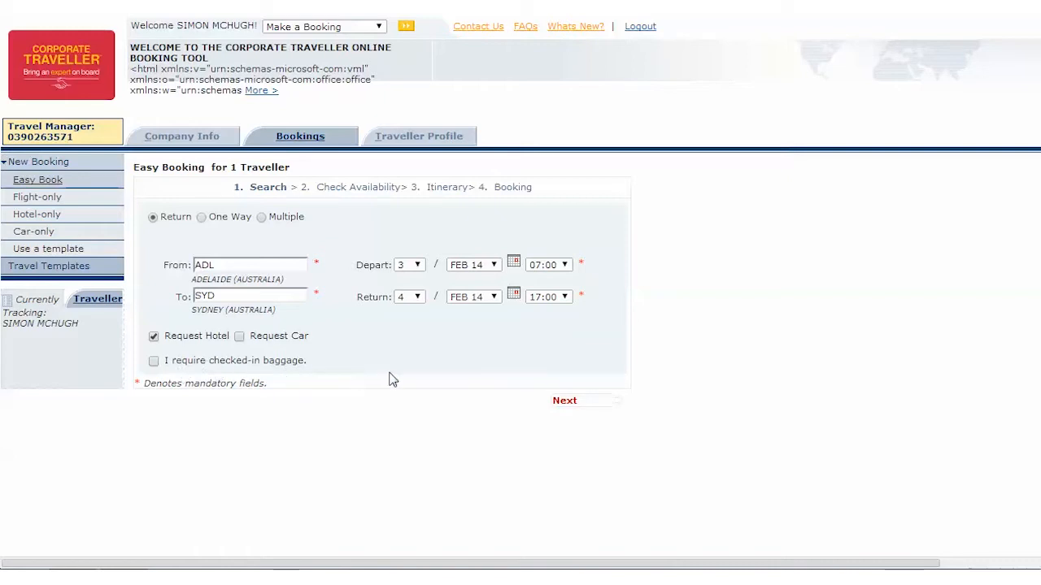
click(567, 402)
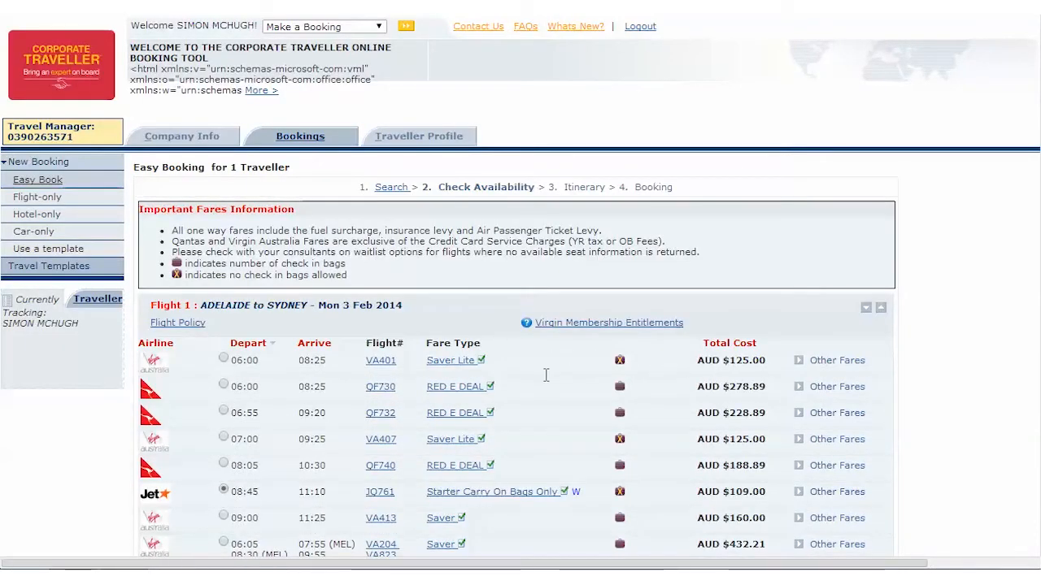
Step: Choose the 06:00 Qantas flight QF730 for the Adelaide to Sydney leg
scroll(546, 374, down, 1)
scroll(550, 465, down, 3)
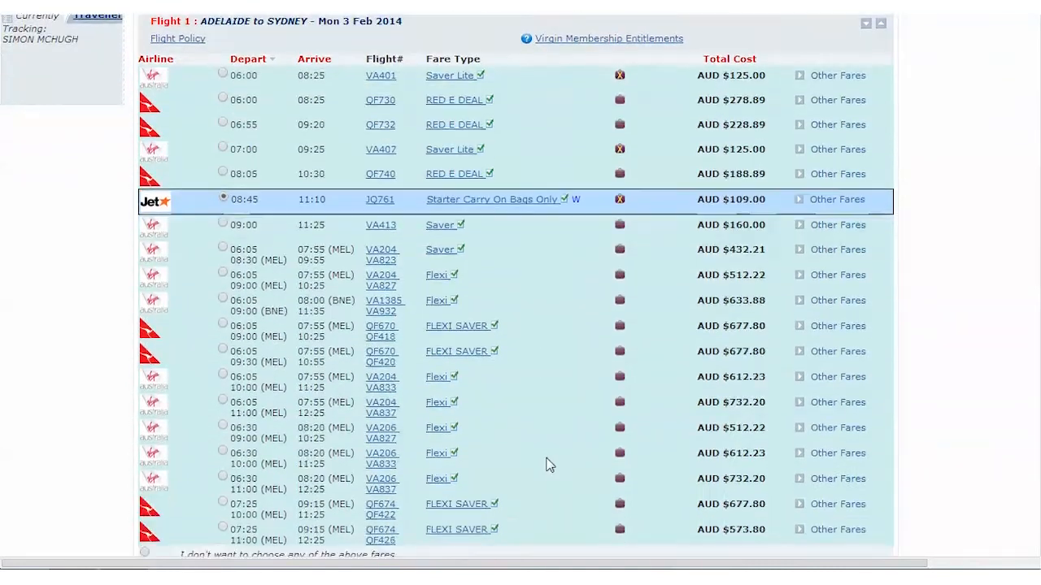
scroll(550, 465, down, 1)
scroll(544, 457, up, 2)
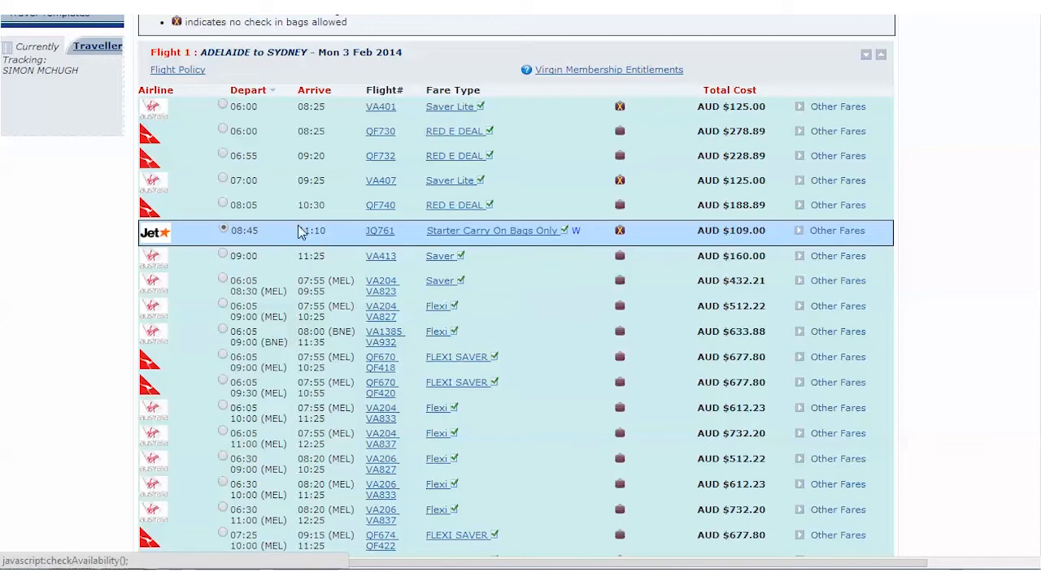
click(223, 133)
Step: Read the fare rules of flight QF730's RED E DEAL fare and close them
scroll(436, 118, down, 3)
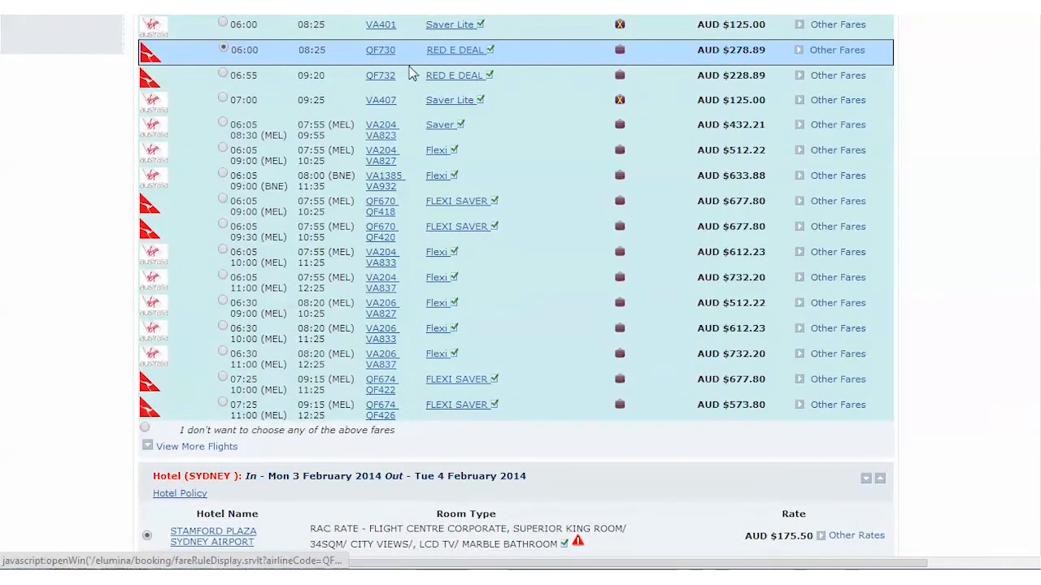
click(457, 61)
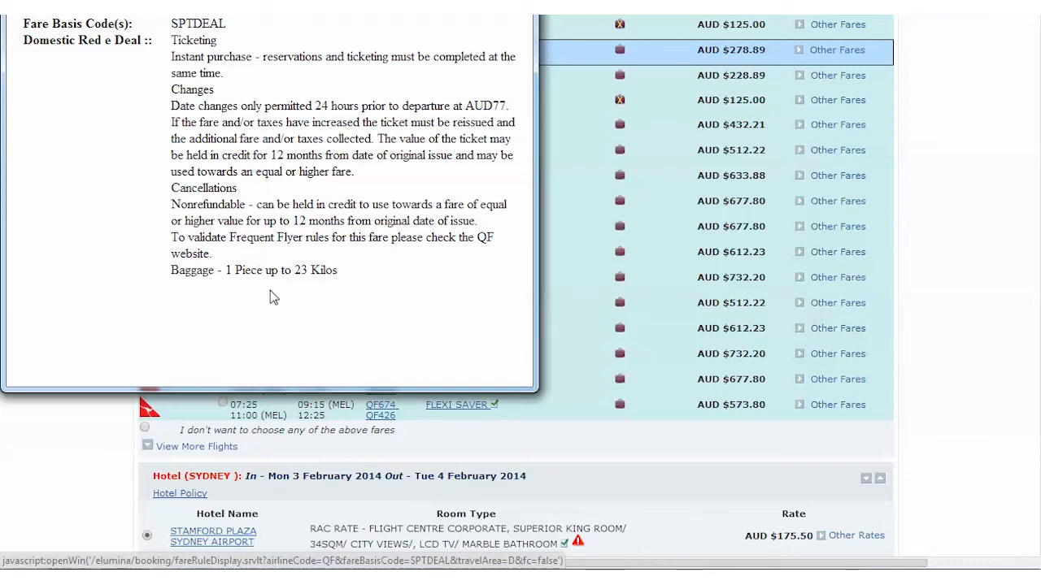
click(519, 5)
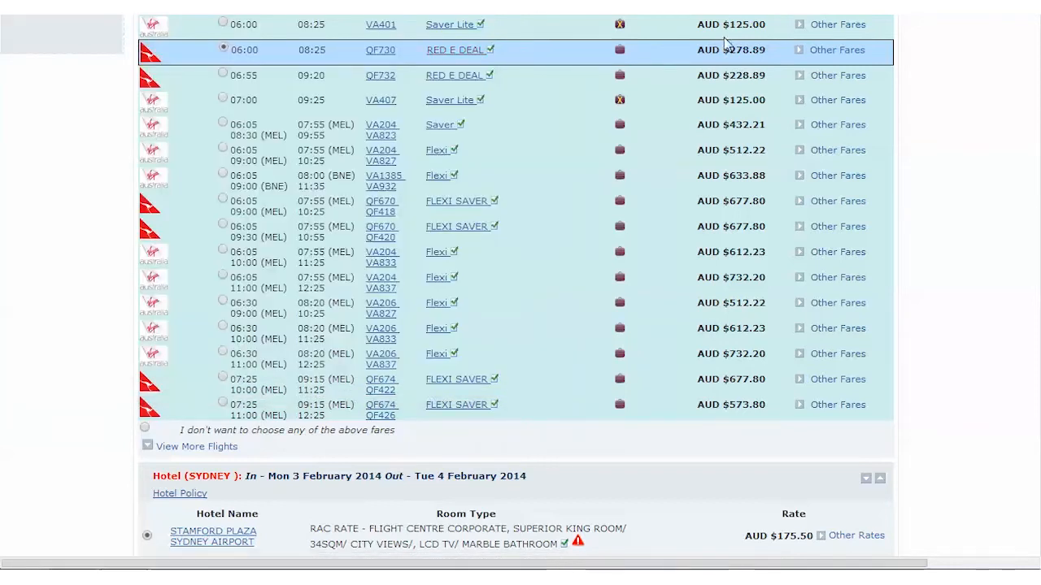
Step: Select Rydges Sydney Airport as the Sydney hotel and review its other room rates
scroll(547, 290, down, 3)
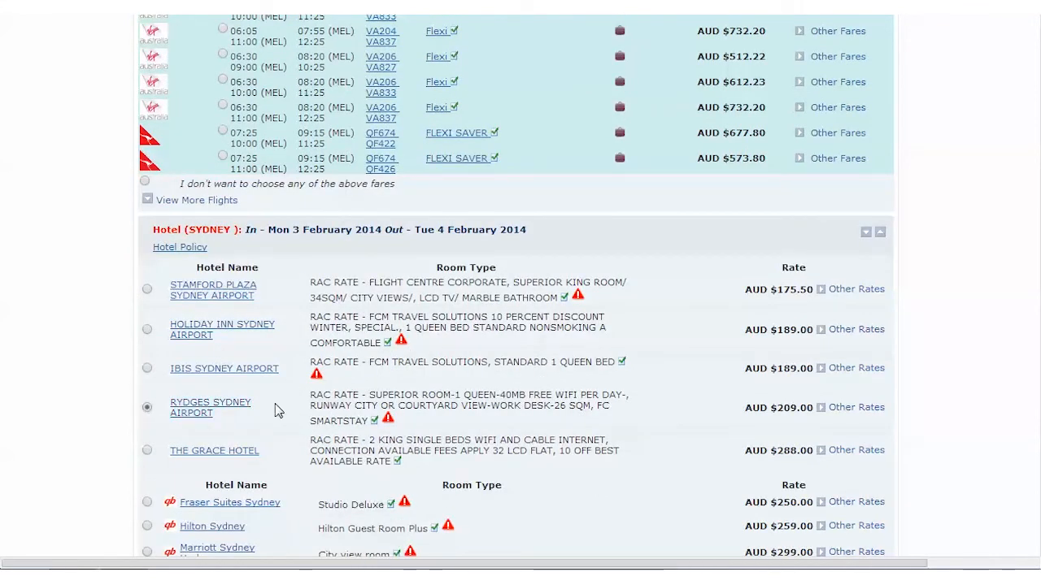
click(833, 409)
scroll(639, 418, down, 4)
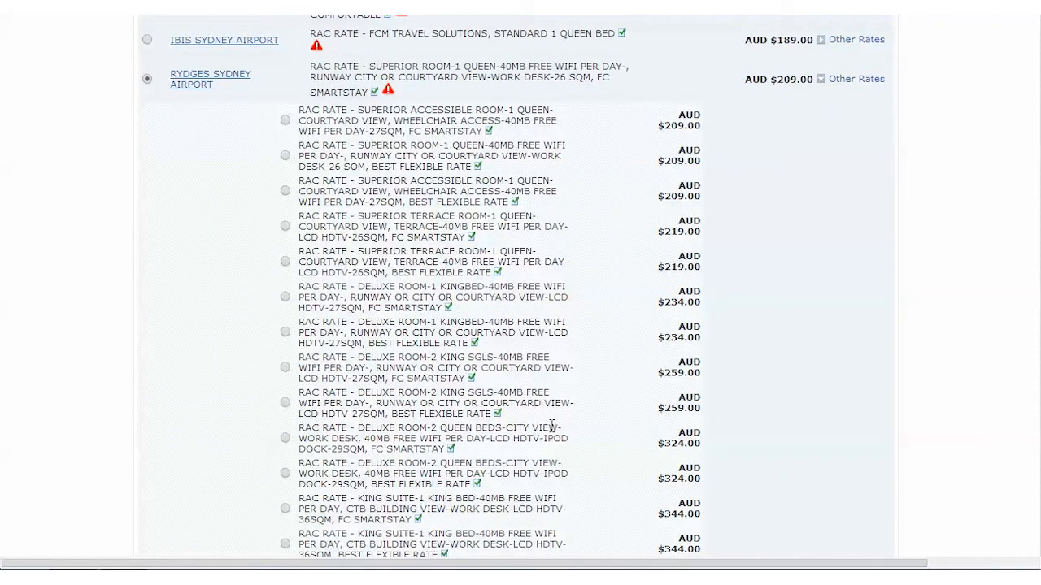
scroll(551, 425, down, 1)
scroll(587, 432, up, 2)
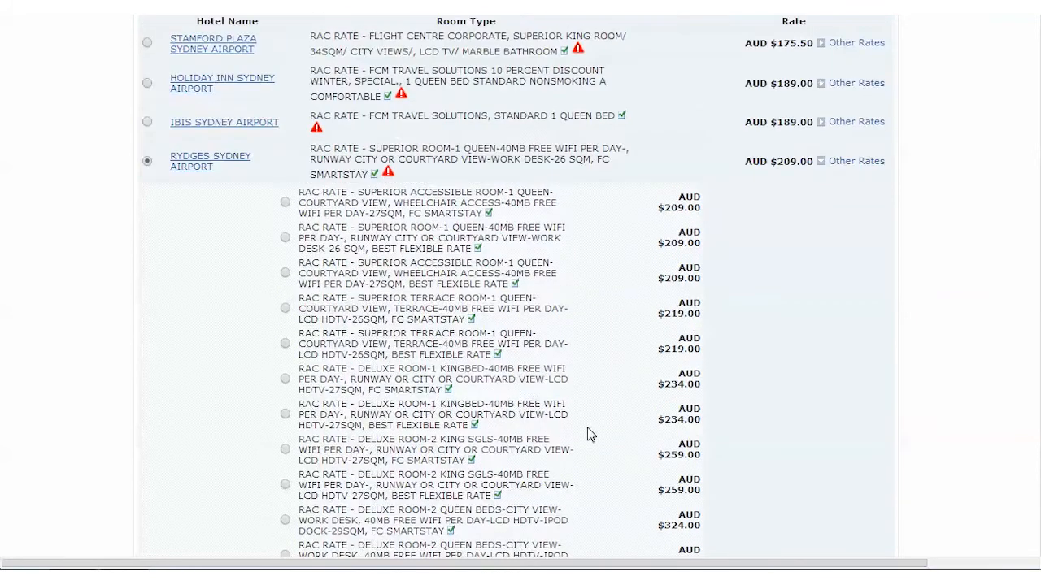
click(858, 162)
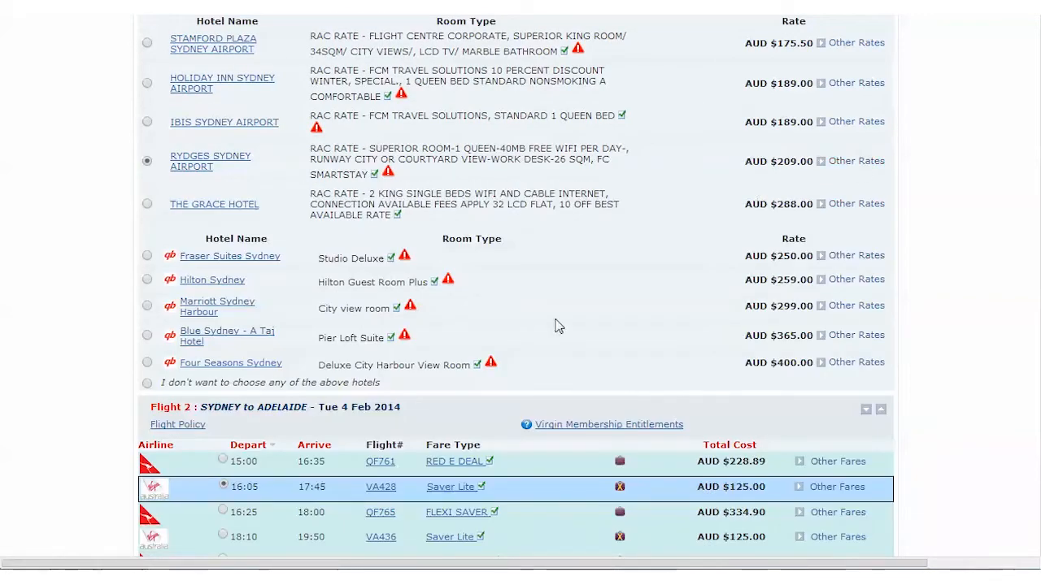
Step: Choose the 15:00 Qantas flight QF761 for the Sydney to Adelaide leg
scroll(579, 339, down, 1)
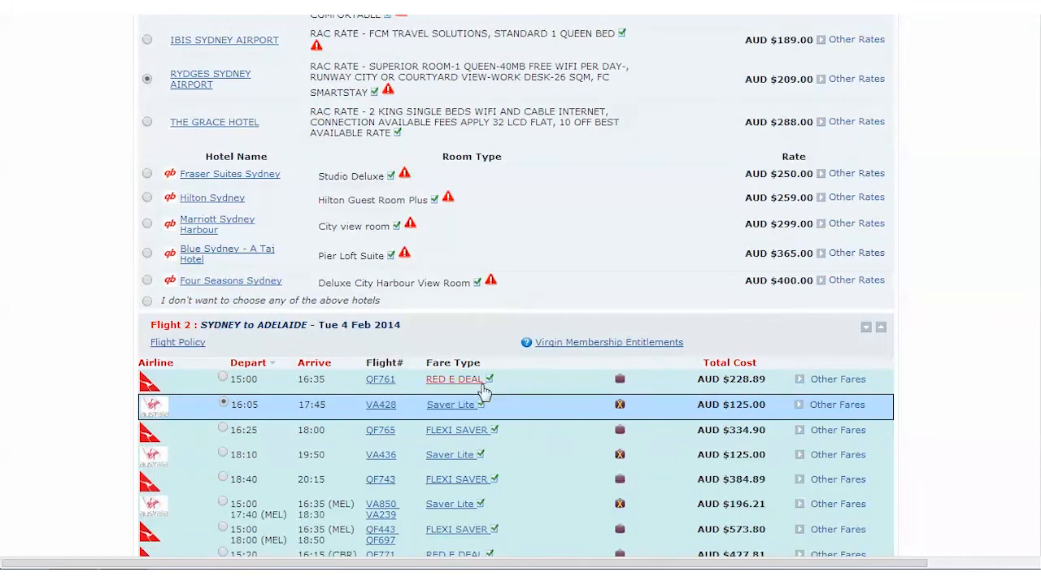
scroll(376, 382, down, 1)
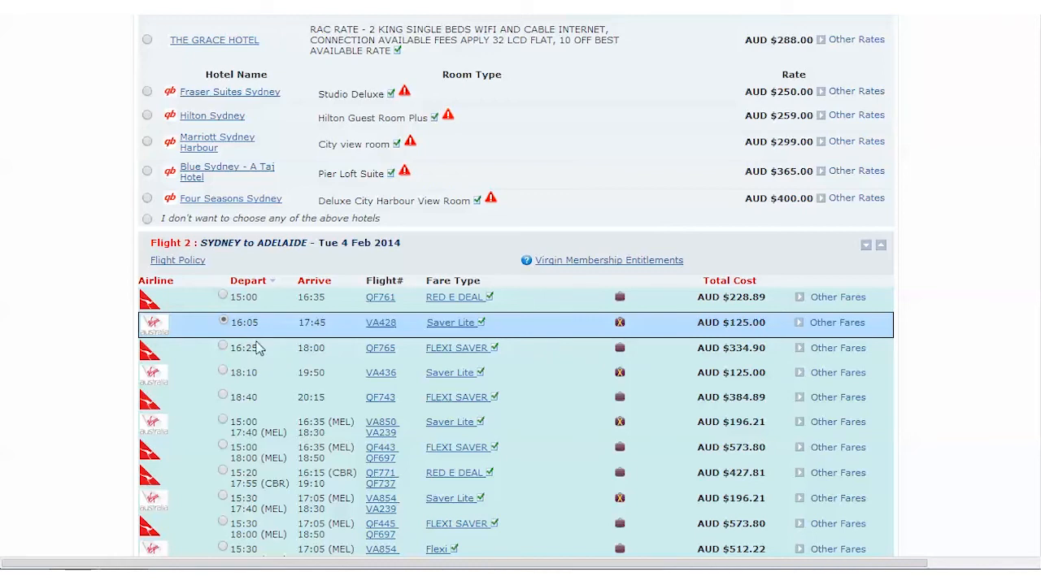
click(222, 295)
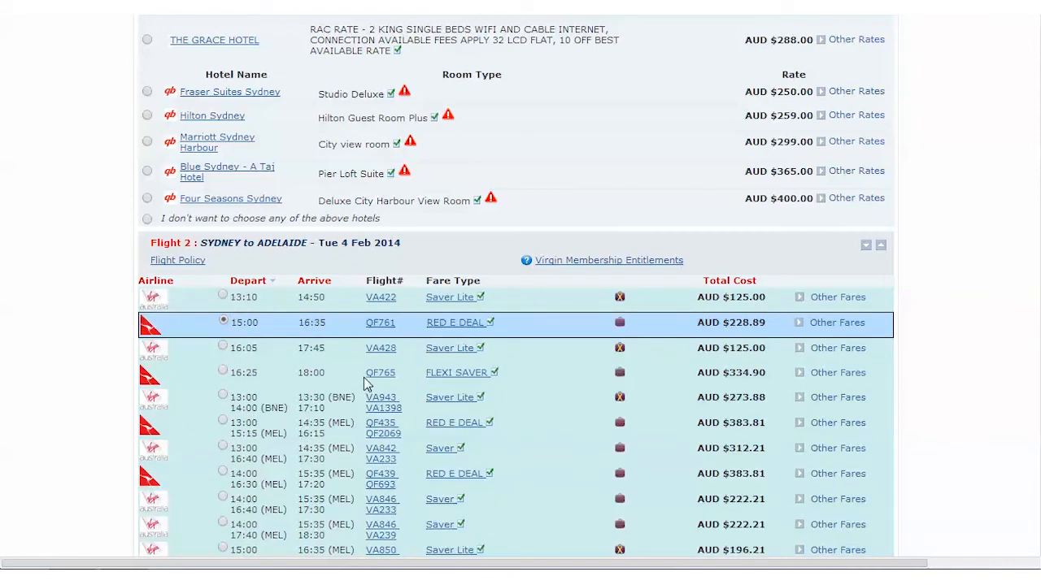
Step: Proceed to the itinerary and accept the terms and conditions of the selected hotel
scroll(400, 373, down, 5)
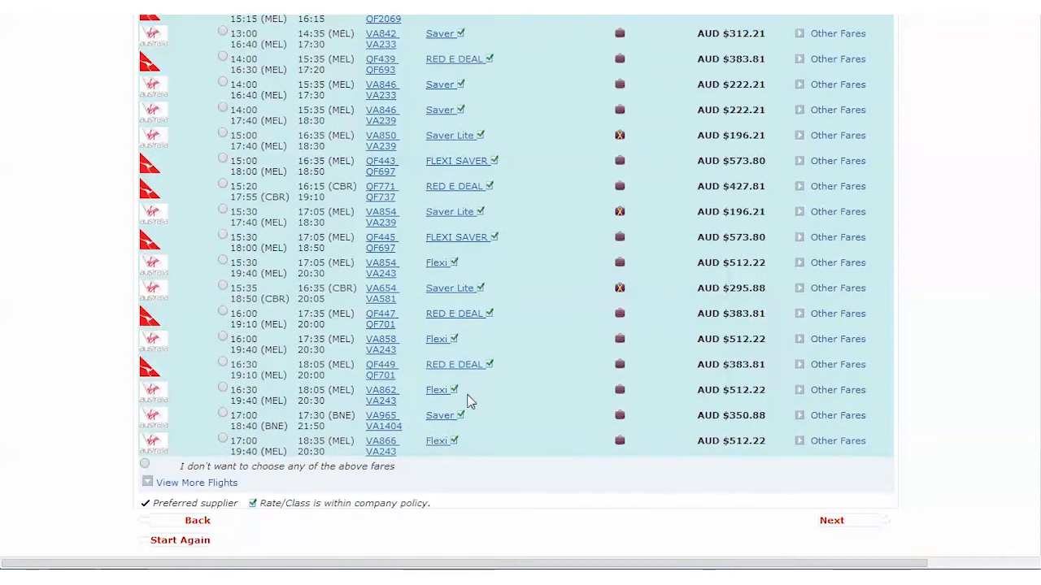
click(835, 521)
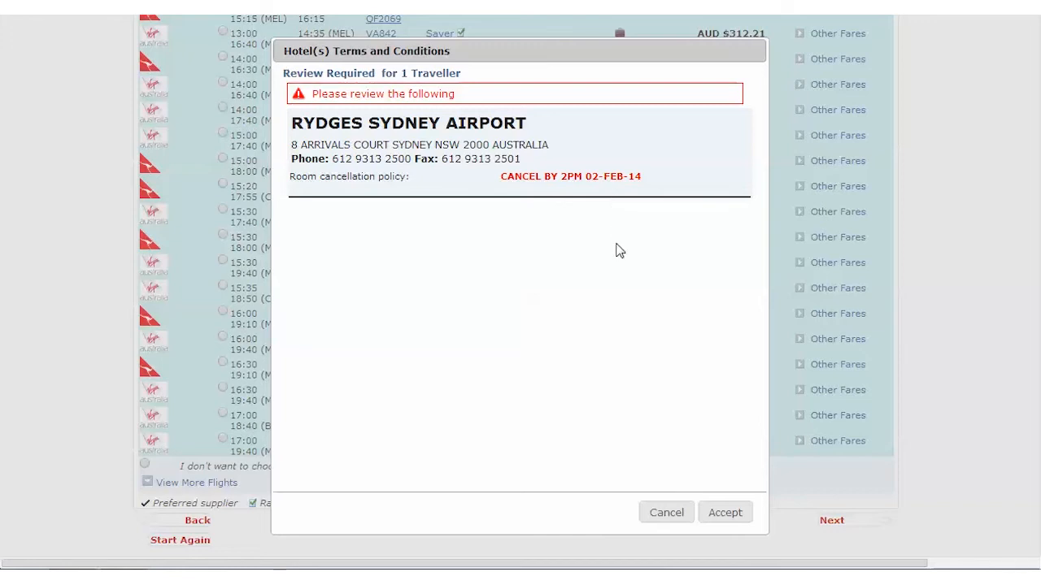
click(724, 513)
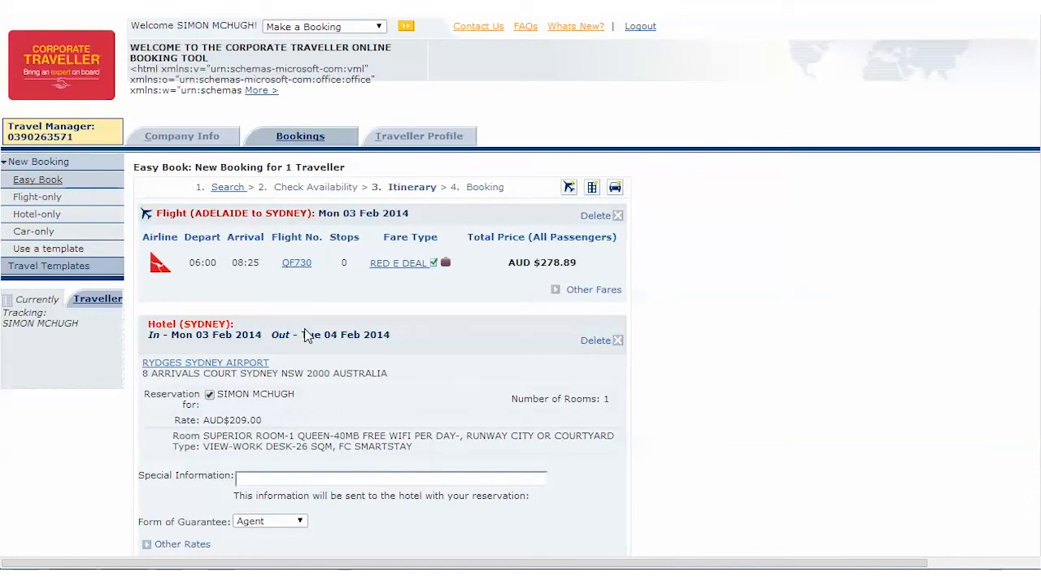
Step: Keep Agent as the hotel's form of guarantee and continue to the final booking stage
scroll(420, 329, down, 3)
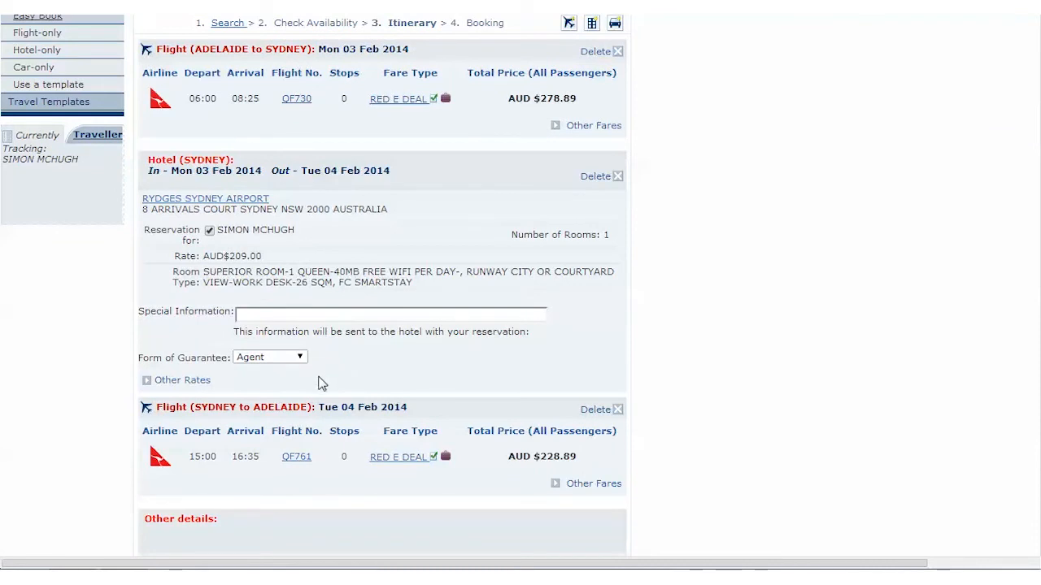
click(300, 359)
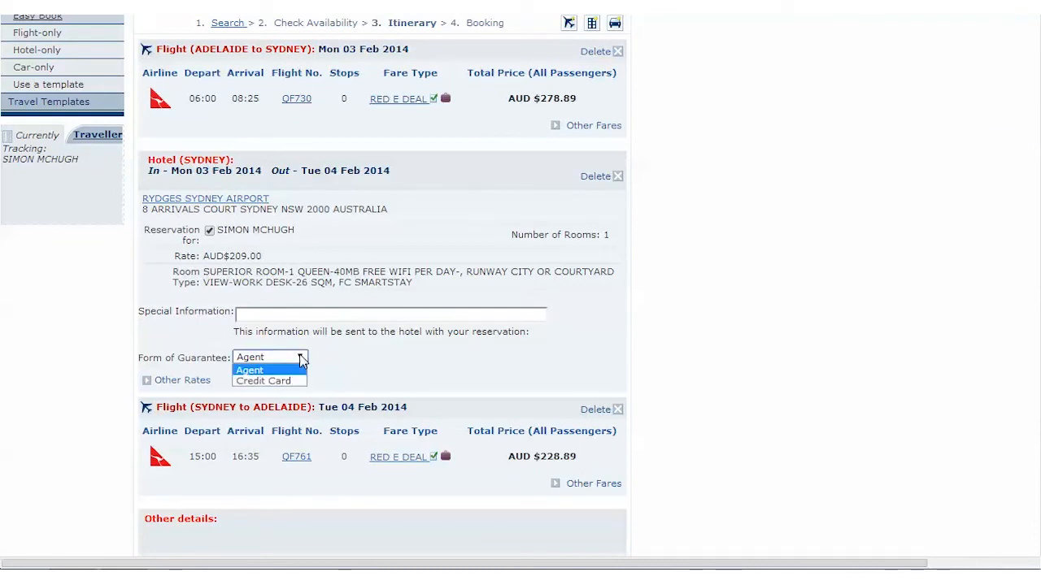
click(291, 372)
click(406, 352)
scroll(515, 315, down, 3)
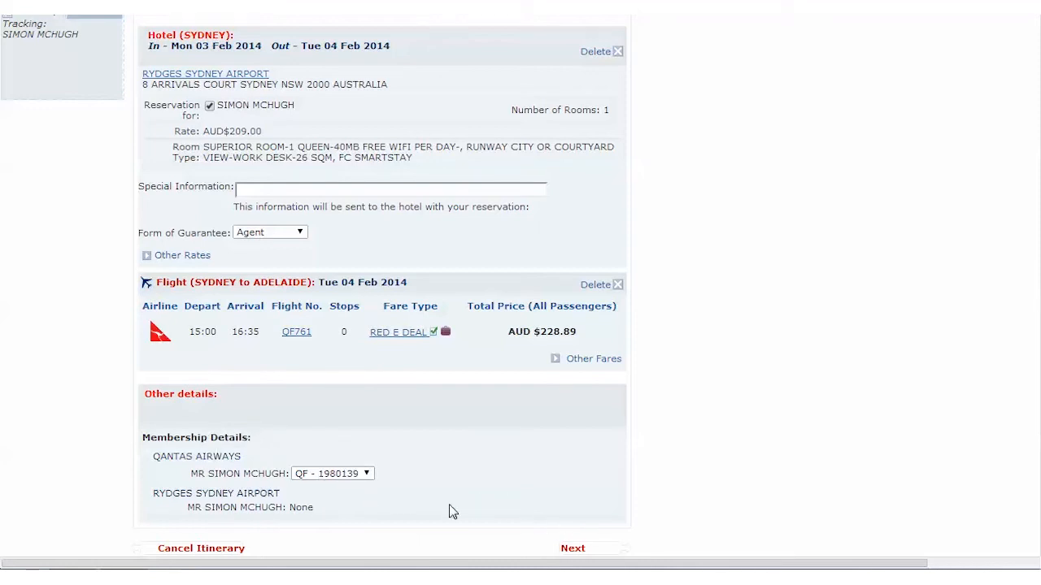
click(573, 550)
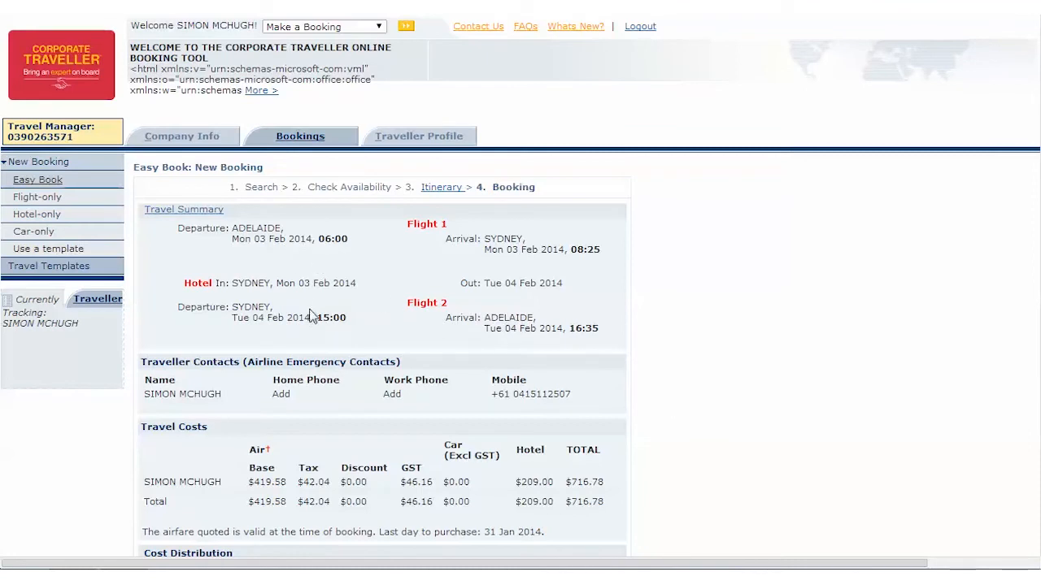
Step: Examine the travel summary, costs and cost distribution, and check what the Travel Manager Assistance option asks for
scroll(583, 414, down, 1)
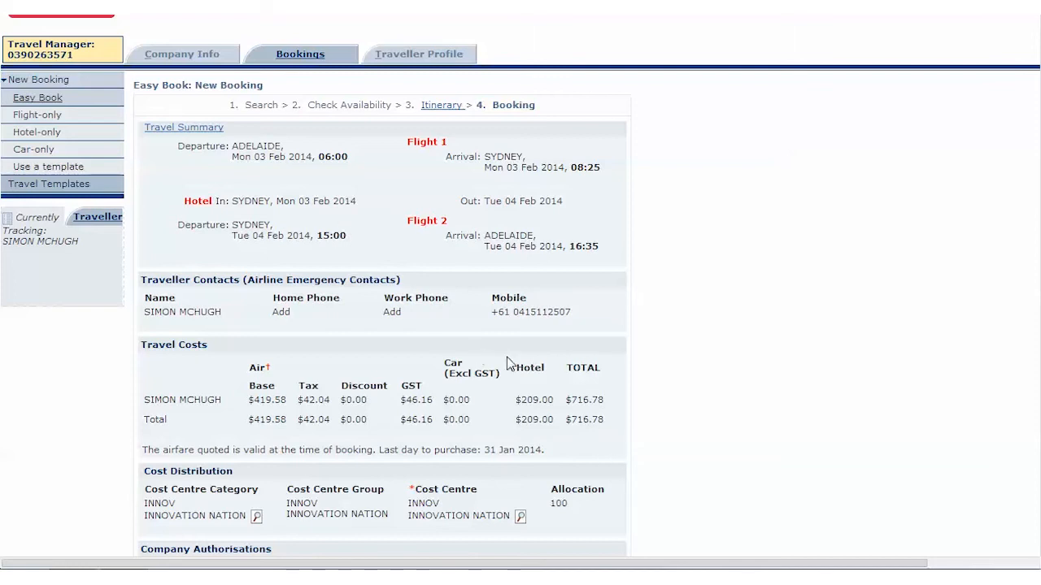
scroll(508, 363, down, 1)
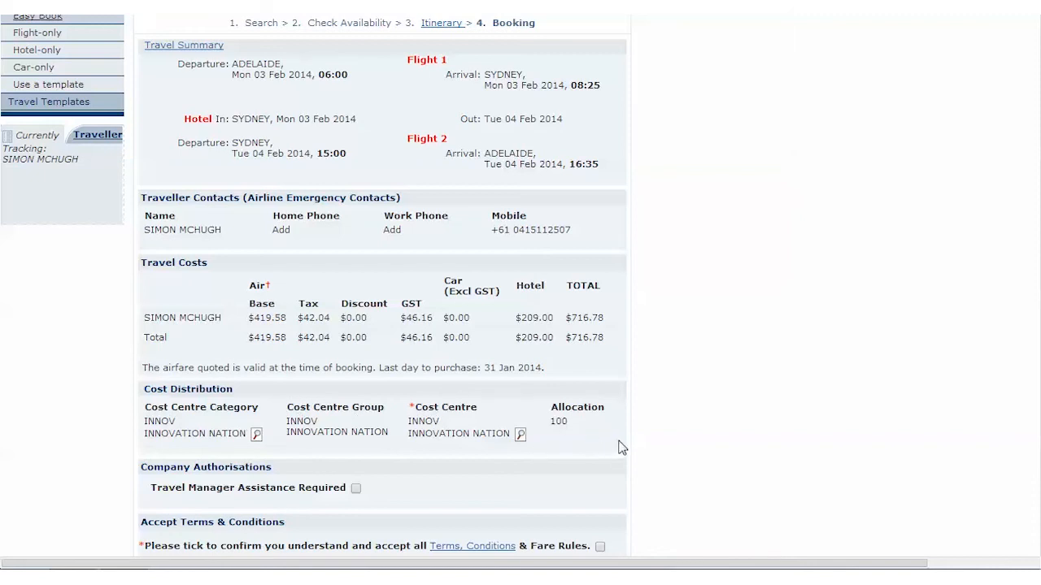
scroll(622, 448, down, 1)
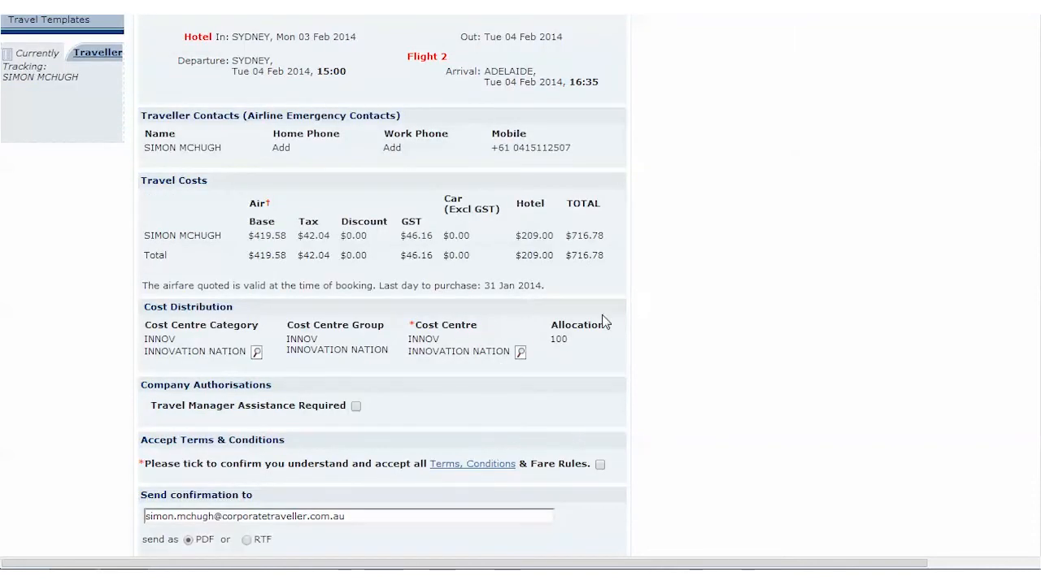
click(355, 406)
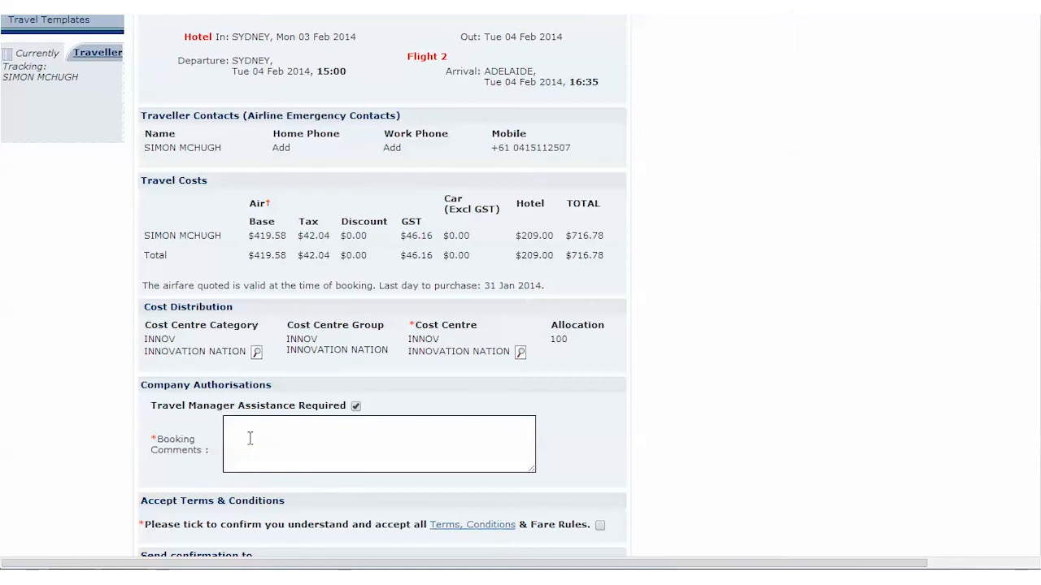
click(356, 406)
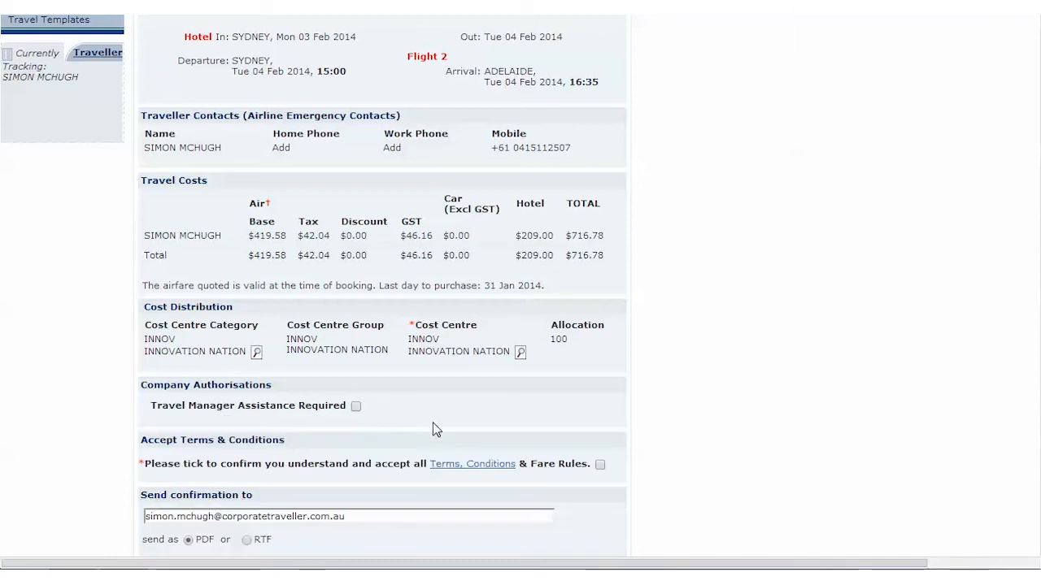
Step: Accept the terms, conditions and fare rules and confirm the booking
scroll(447, 419, down, 1)
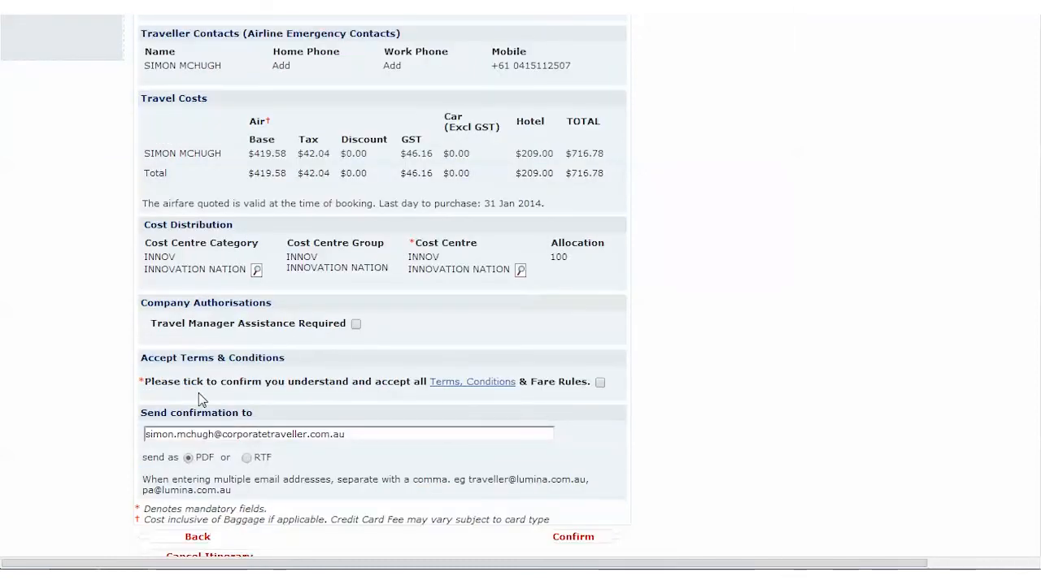
click(600, 382)
scroll(605, 423, down, 1)
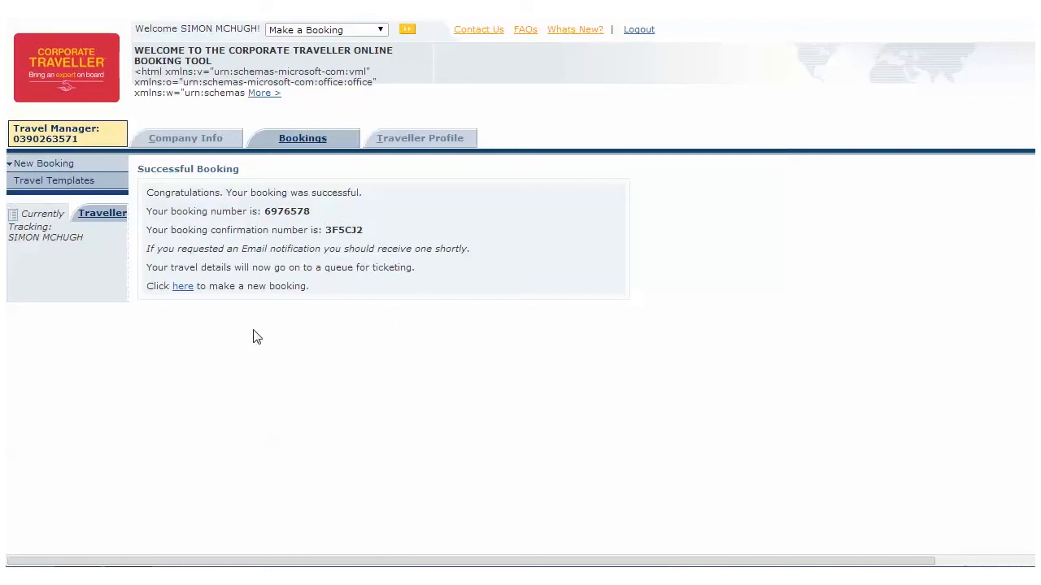
Step: Review the personal, contact and email details in the traveller profile, and return to the new booking form
click(413, 146)
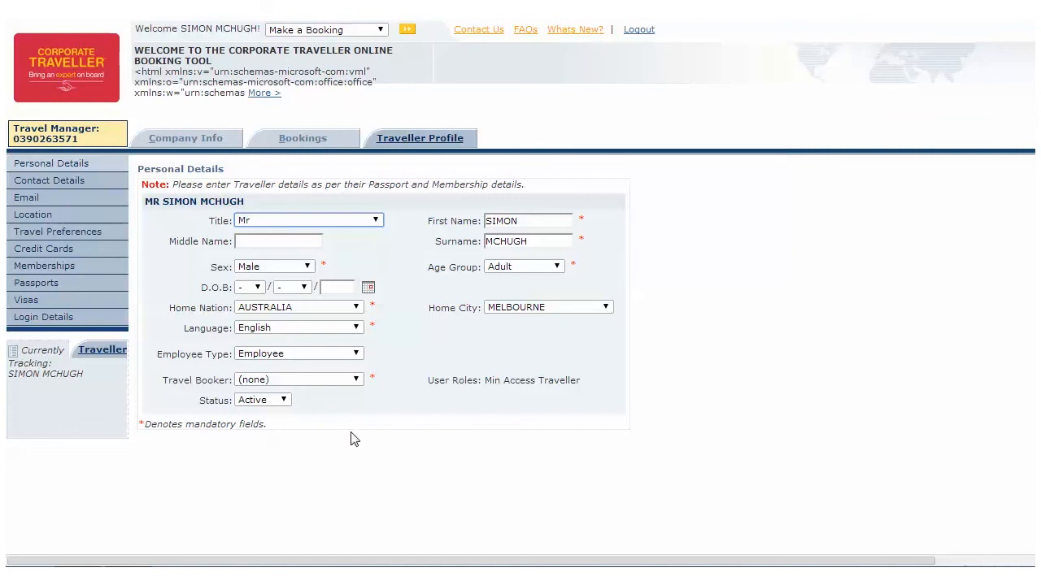
click(63, 186)
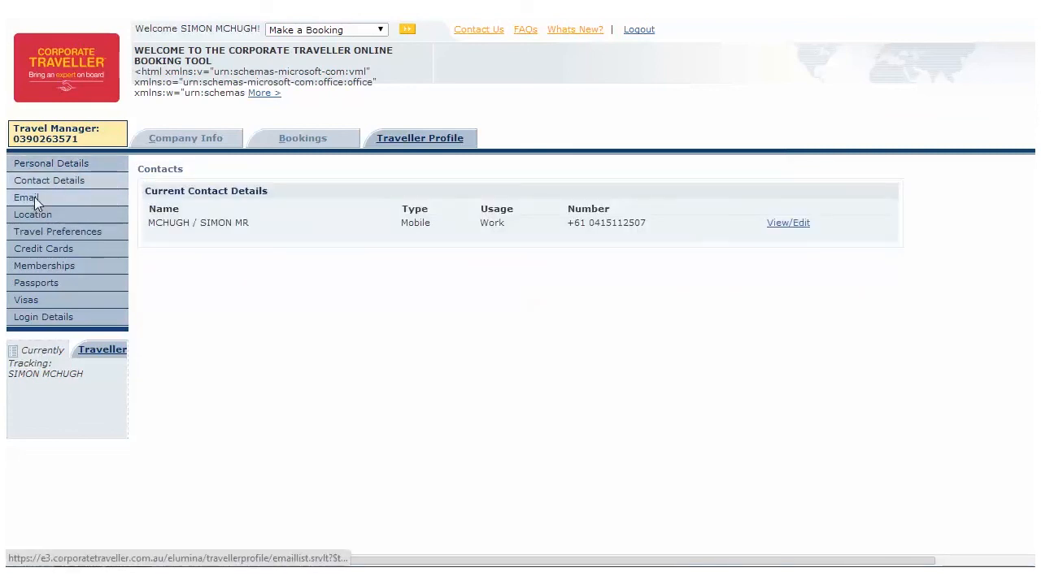
click(35, 202)
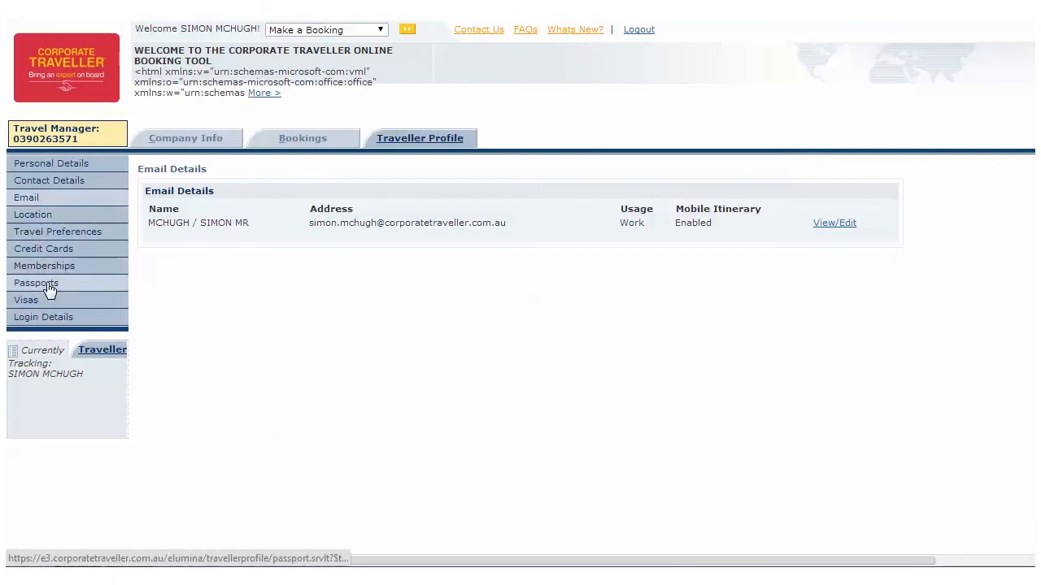
click(305, 138)
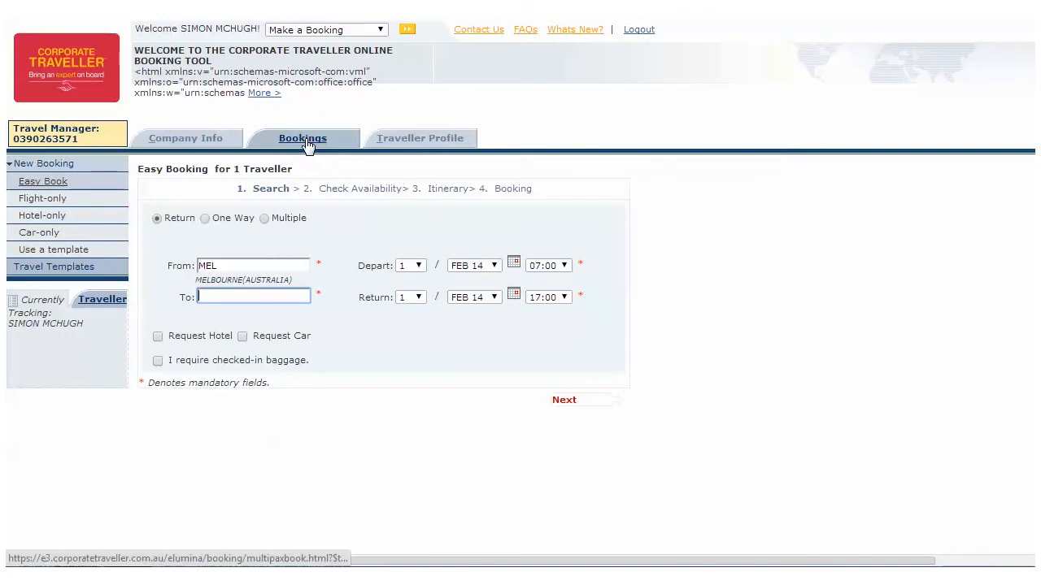